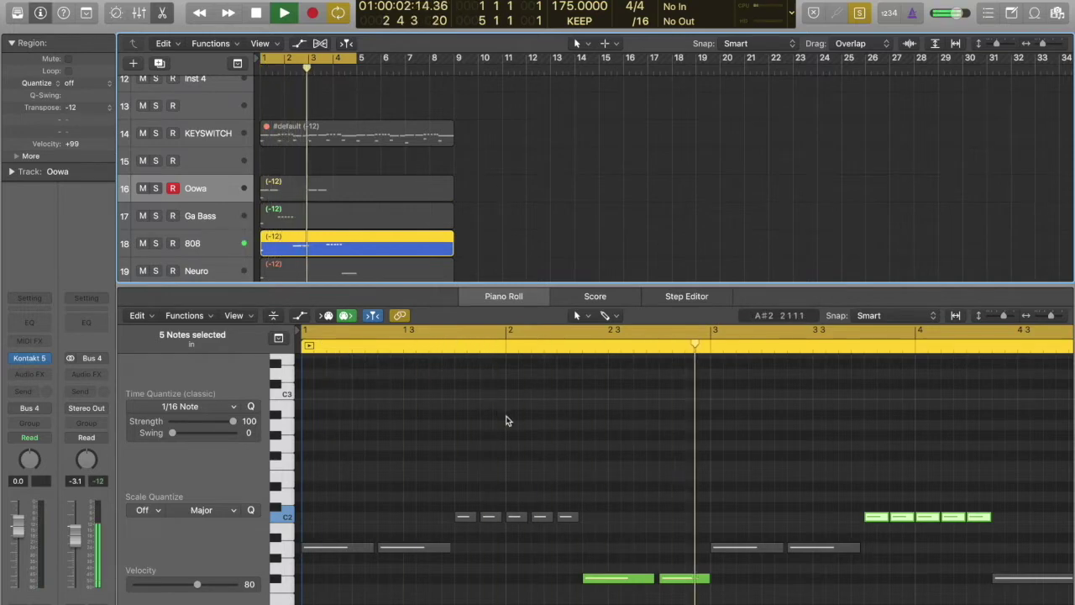
# Stop playback and turn off solo mode so all bass regions are active
pyautogui.press('space')
pyautogui.hotkey('ctrl', 's')
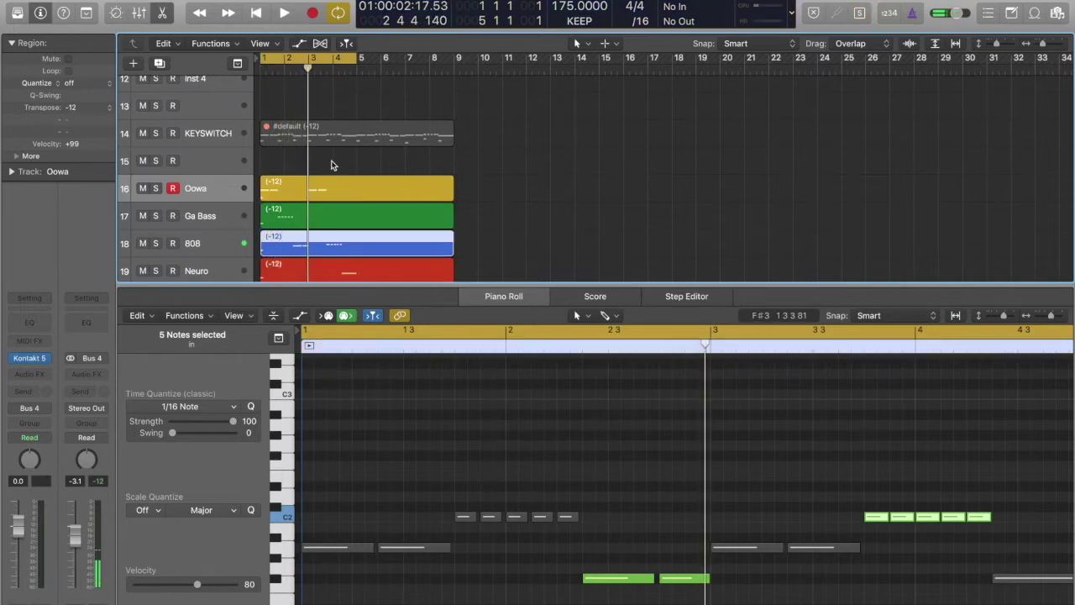
# Swap the first two notes from the Oowa region to the Ga Bass region using note mutes, and play the pattern
pyautogui.click(326, 190)
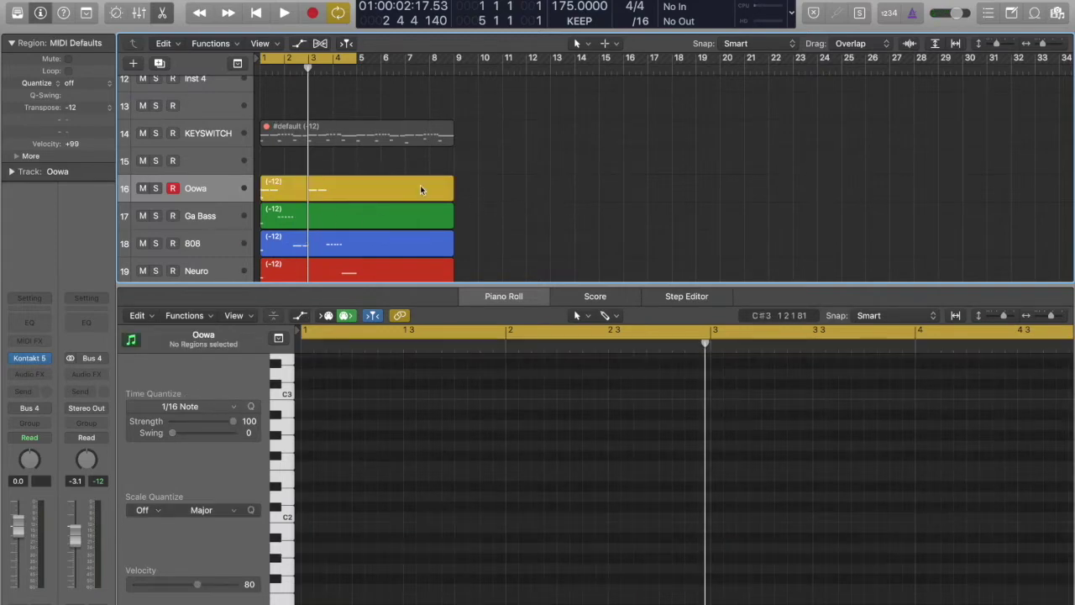
pyautogui.moveTo(336, 507); pyautogui.dragTo(399, 560)
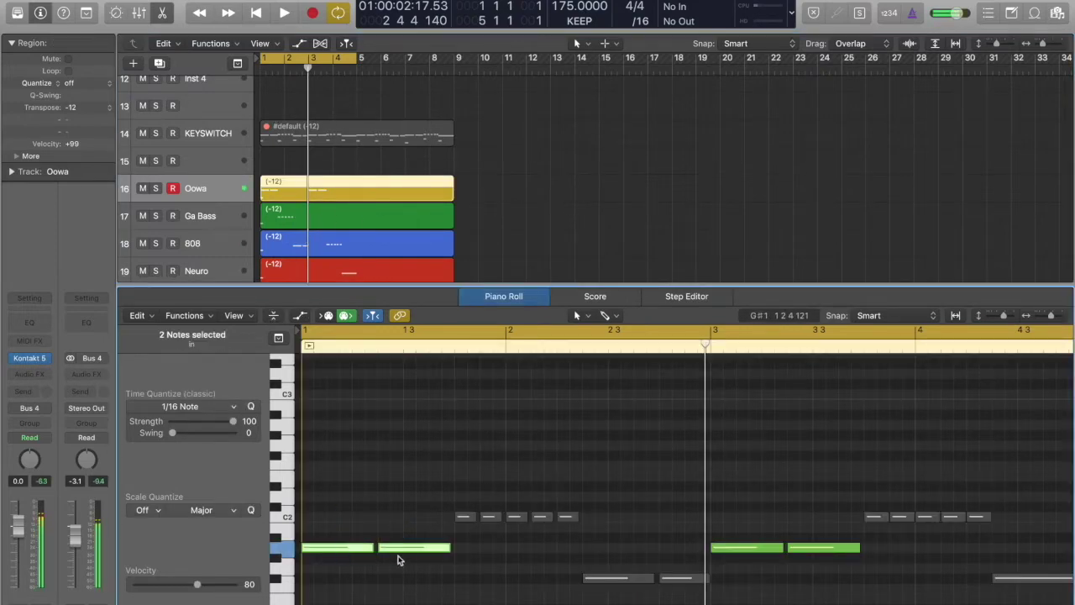
pyautogui.hotkey('ctrl', 'm')
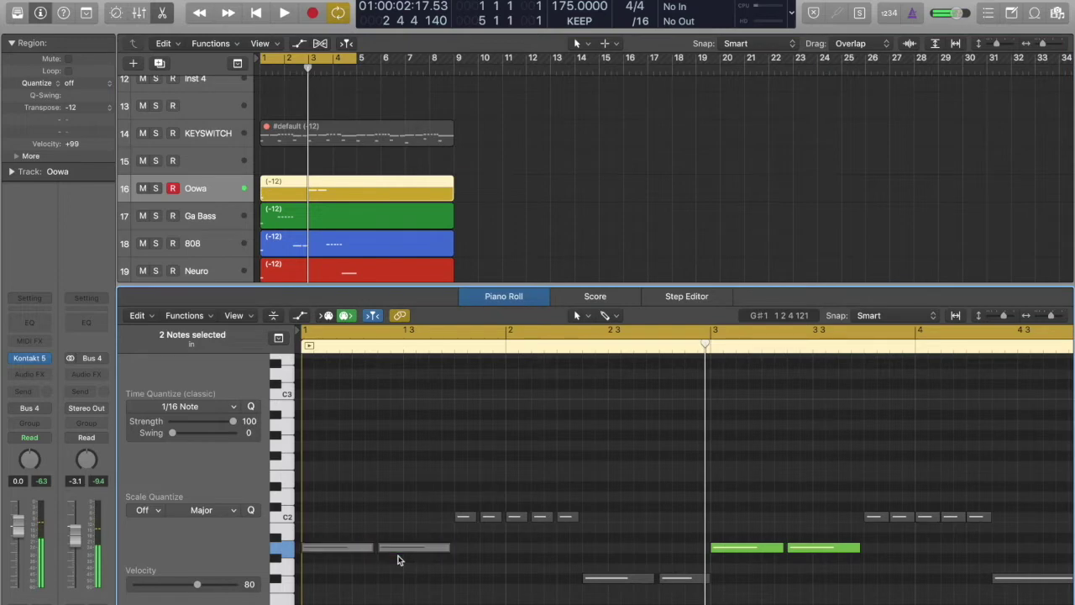
pyautogui.click(308, 215)
pyautogui.moveTo(337, 508); pyautogui.dragTo(414, 575)
pyautogui.press('space')
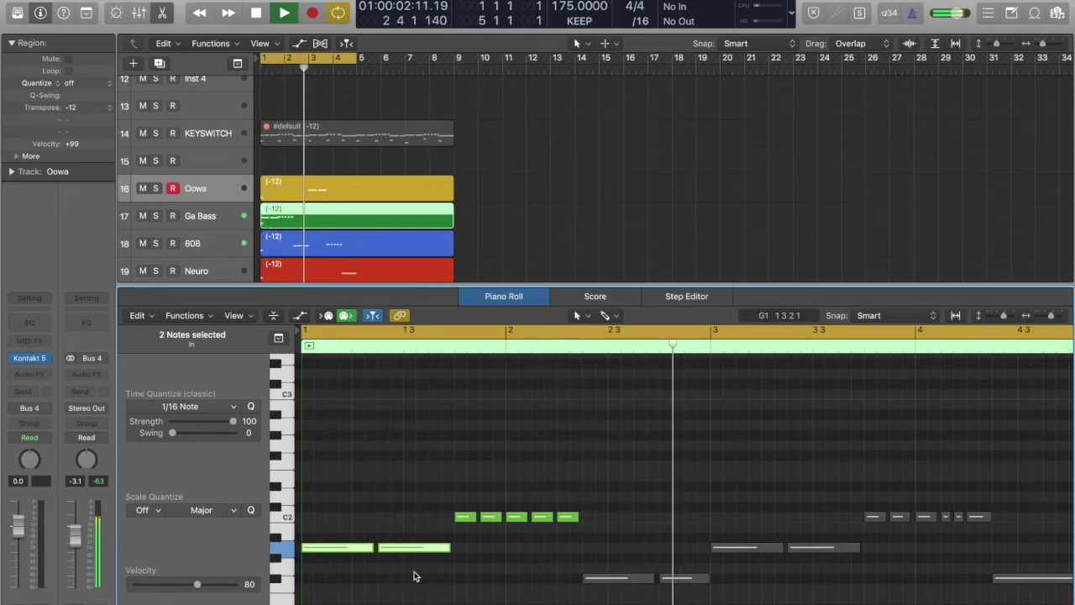
pyautogui.press('space')
# Return the first two notes to Oowa by muting them in the Ga Bass region and unmuting them in the Oowa region
pyautogui.moveTo(330, 499); pyautogui.dragTo(416, 569)
pyautogui.hotkey('ctrl', 'm')
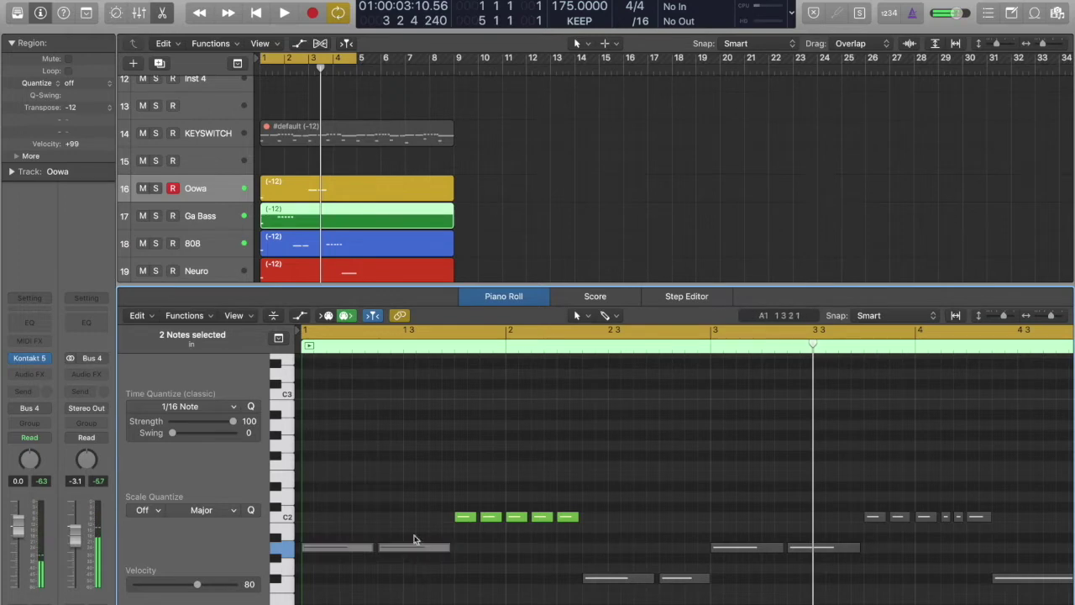
pyautogui.click(327, 196)
pyautogui.hotkey('ctrl', 'm')
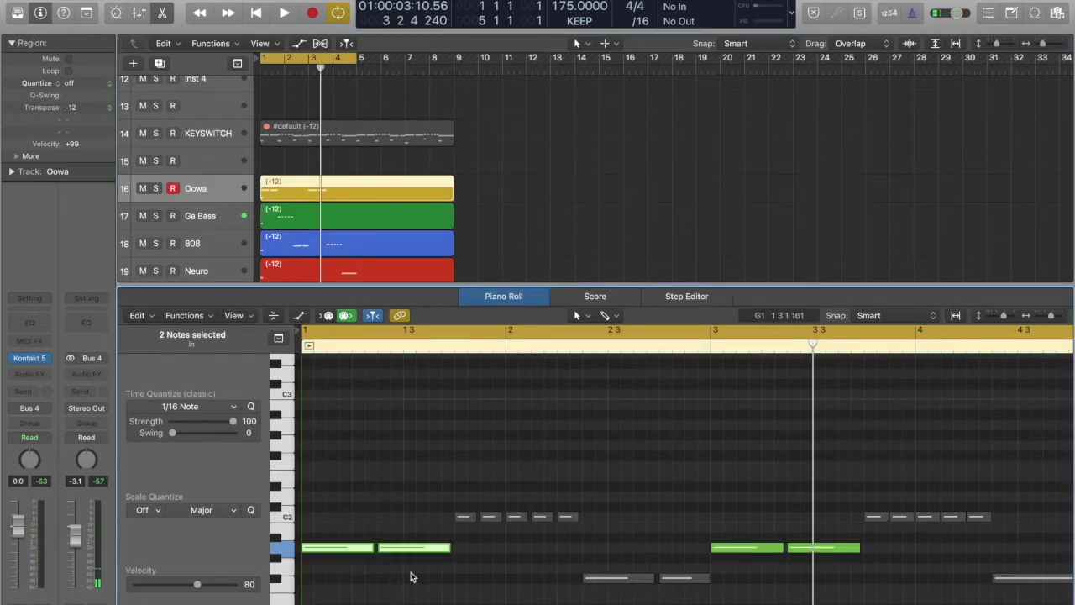
# Swap the five C2 notes around bar 2 from Ga Bass to Oowa using note mutes, and play from the start
pyautogui.moveTo(453, 488); pyautogui.dragTo(593, 526)
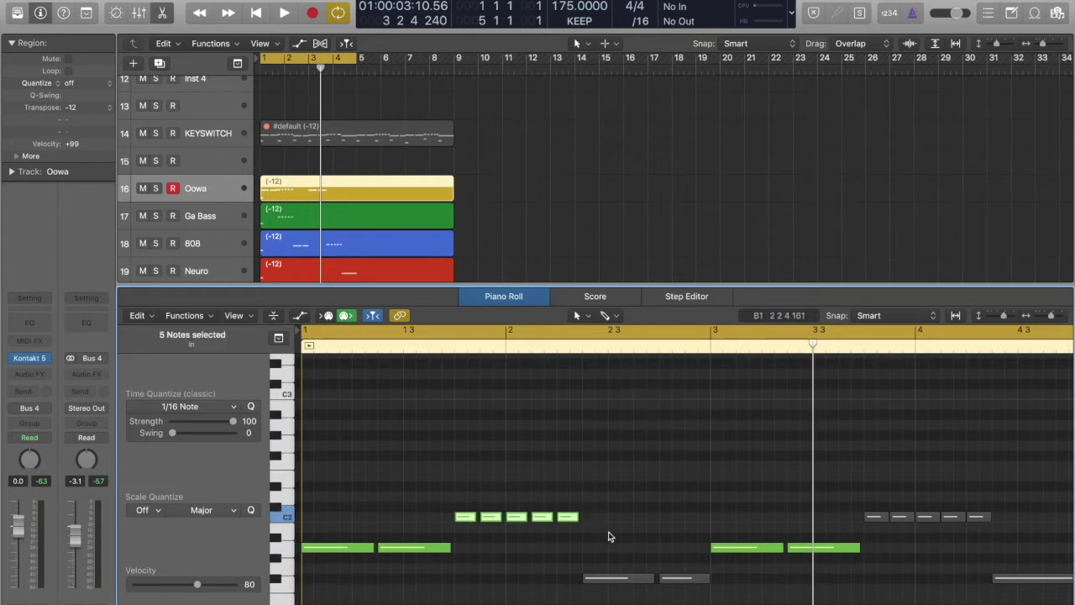
pyautogui.click(331, 218)
pyautogui.moveTo(440, 468); pyautogui.dragTo(593, 525)
pyautogui.hotkey('ctrl', 'm')
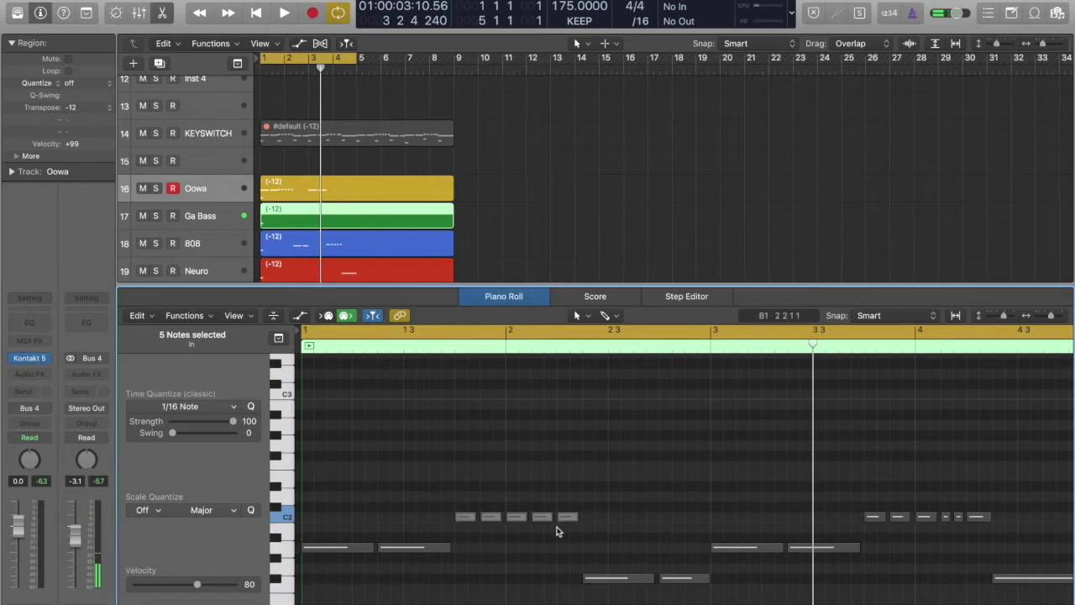
pyautogui.press('Return')
pyautogui.press('space')
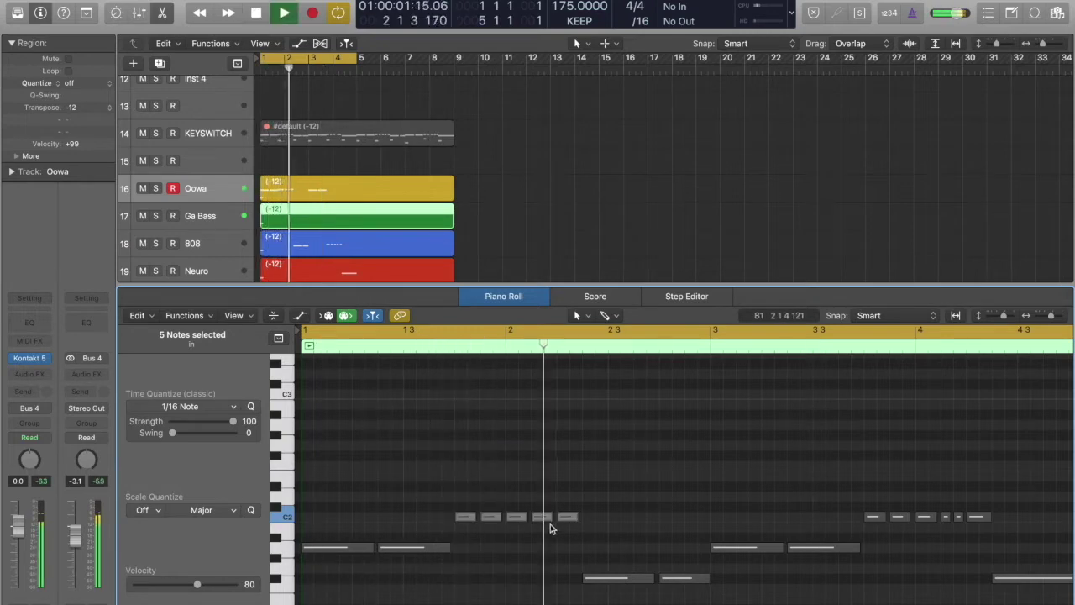
pyautogui.press('space')
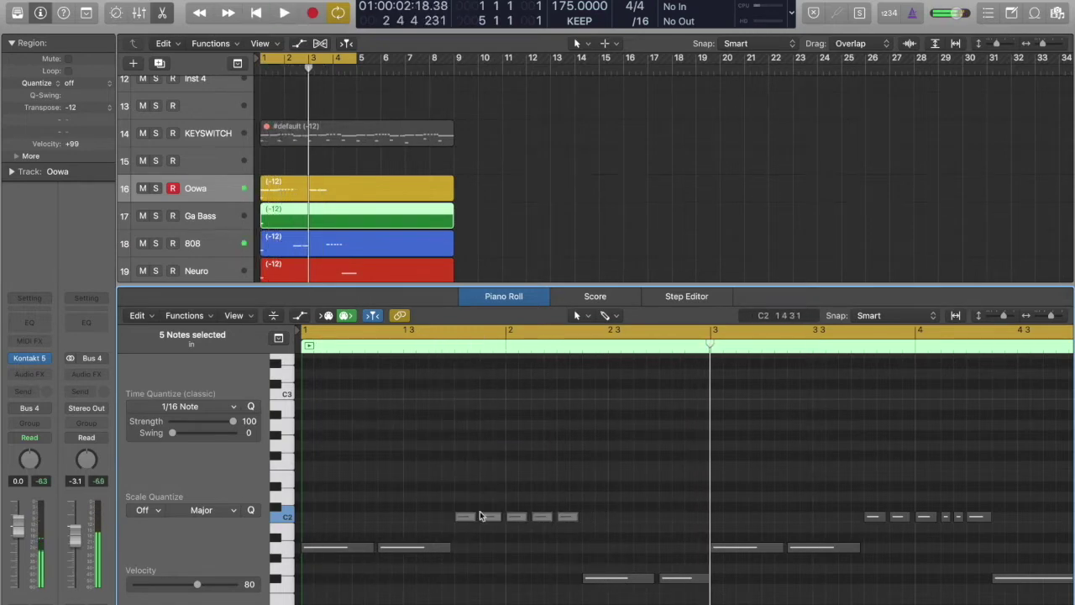
# Unmute the five C2 notes around bar 2 in the Ga Bass region and mute them in the Oowa region
pyautogui.hotkey('ctrl', 'm')
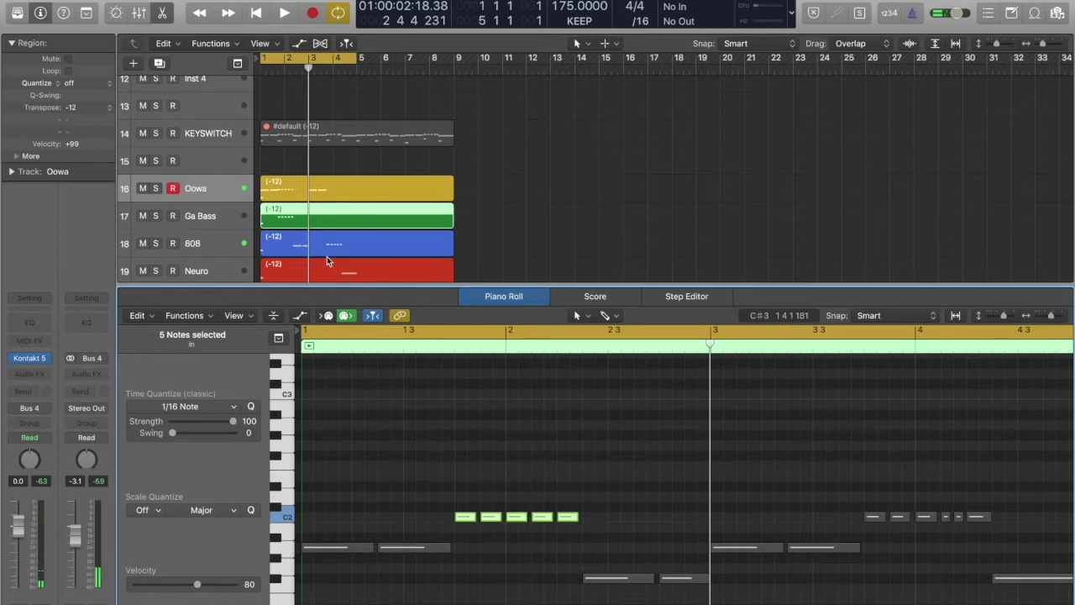
pyautogui.click(328, 194)
pyautogui.moveTo(445, 472); pyautogui.dragTo(585, 517)
pyautogui.hotkey('ctrl', 'm')
# Close the piano roll and mute the four regions on the Oowa, Ga Bass, 808 and Neuro tracks
pyautogui.press('p')
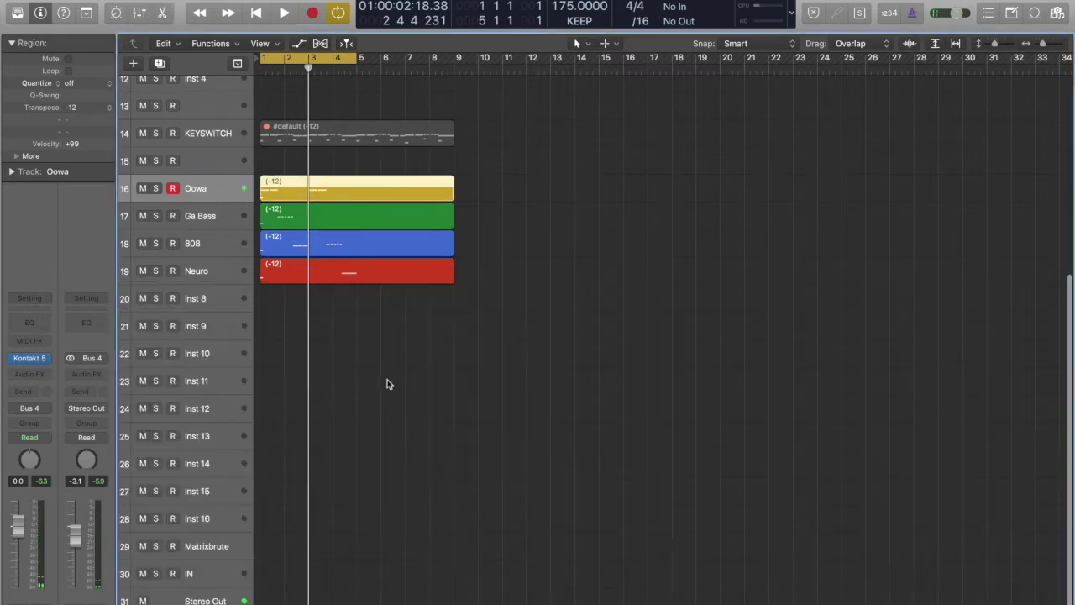
pyautogui.scroll(2, 361, 446)
pyautogui.moveTo(351, 200); pyautogui.dragTo(400, 333)
pyautogui.hotkey('ctrl', 'm')
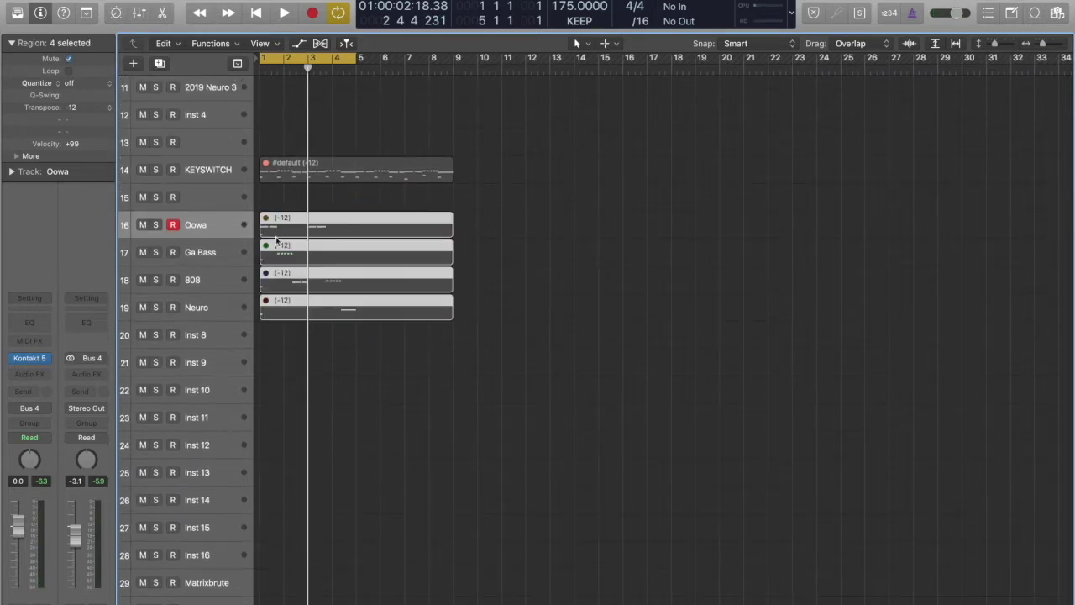
# Unmute the #default region on the KEYSWITCH track and extend the cycle range to bar 9
pyautogui.click(205, 170)
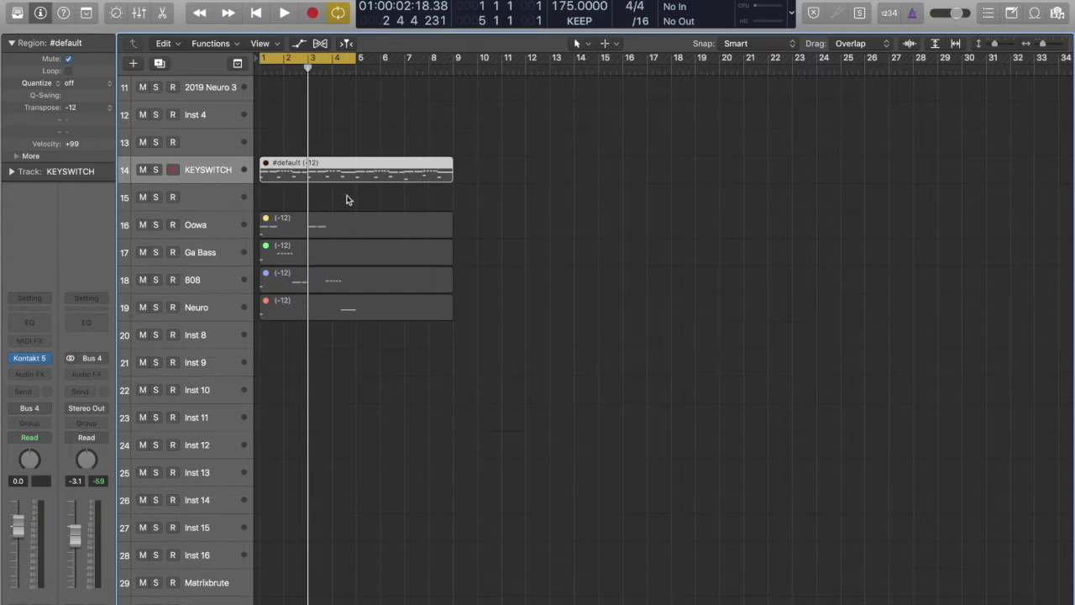
pyautogui.hotkey('ctrl', 'm')
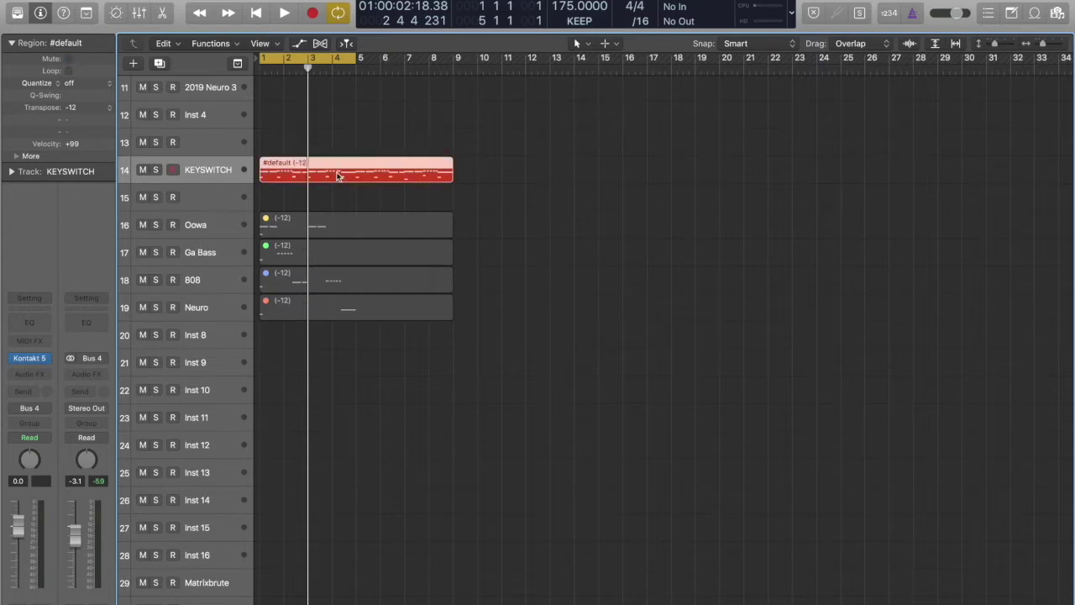
pyautogui.moveTo(353, 62); pyautogui.dragTo(454, 110)
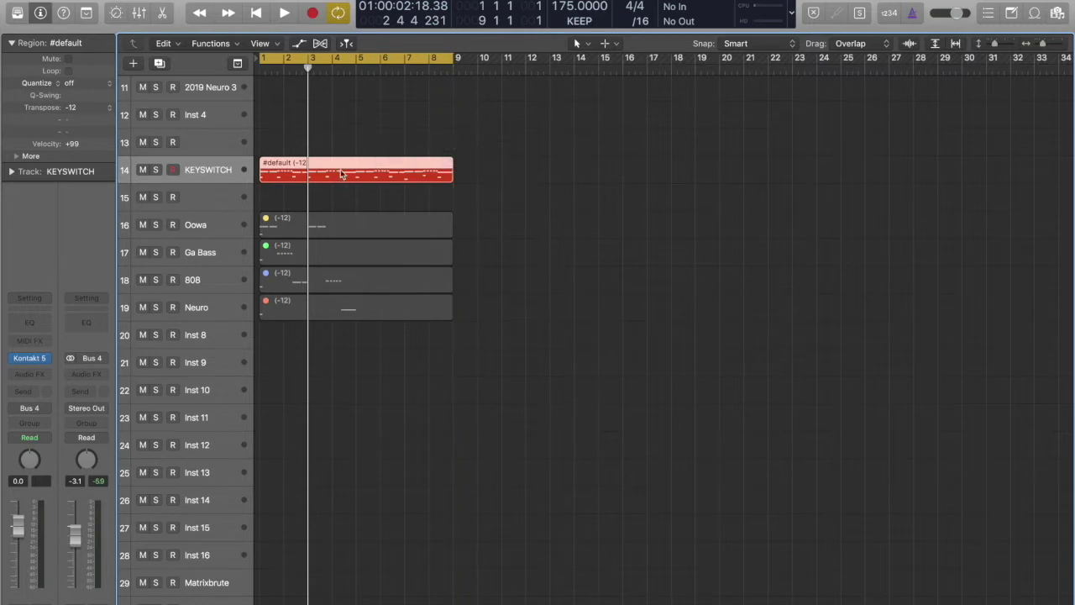
# Show the KEYSWITCH region's low keyswitch notes in an enlarged piano roll and play the pattern
pyautogui.press('p')
pyautogui.scroll(-5, 319, 571)
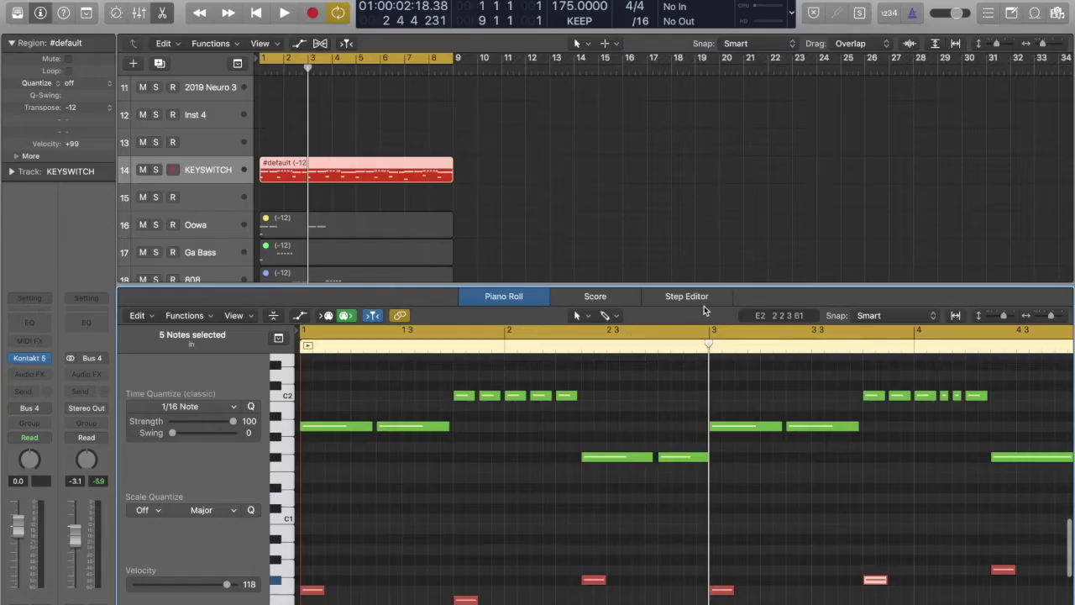
pyautogui.moveTo(781, 265); pyautogui.dragTo(781, 244)
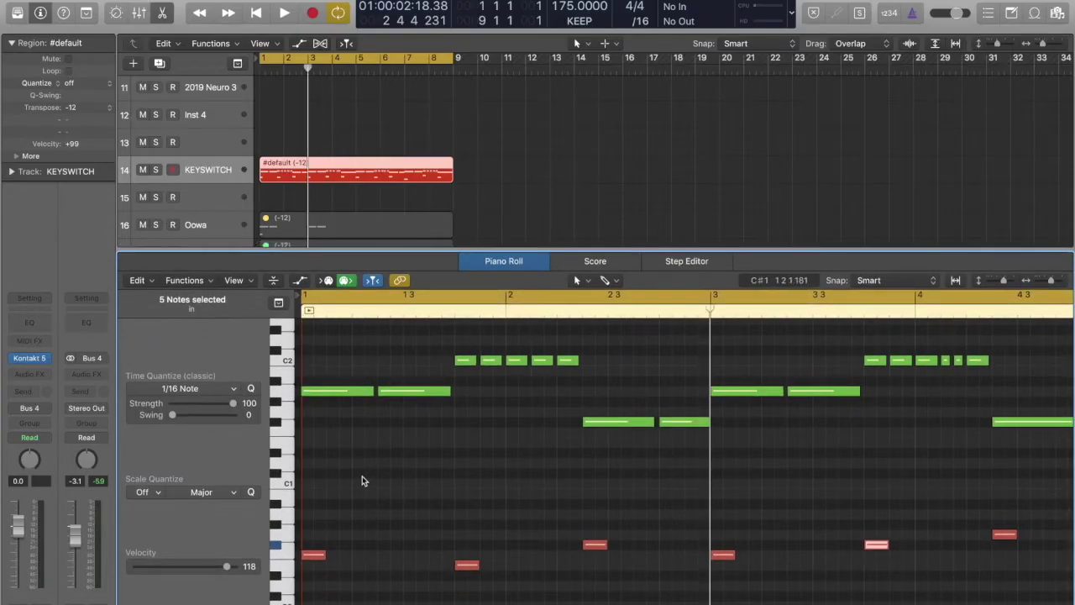
pyautogui.press('space')
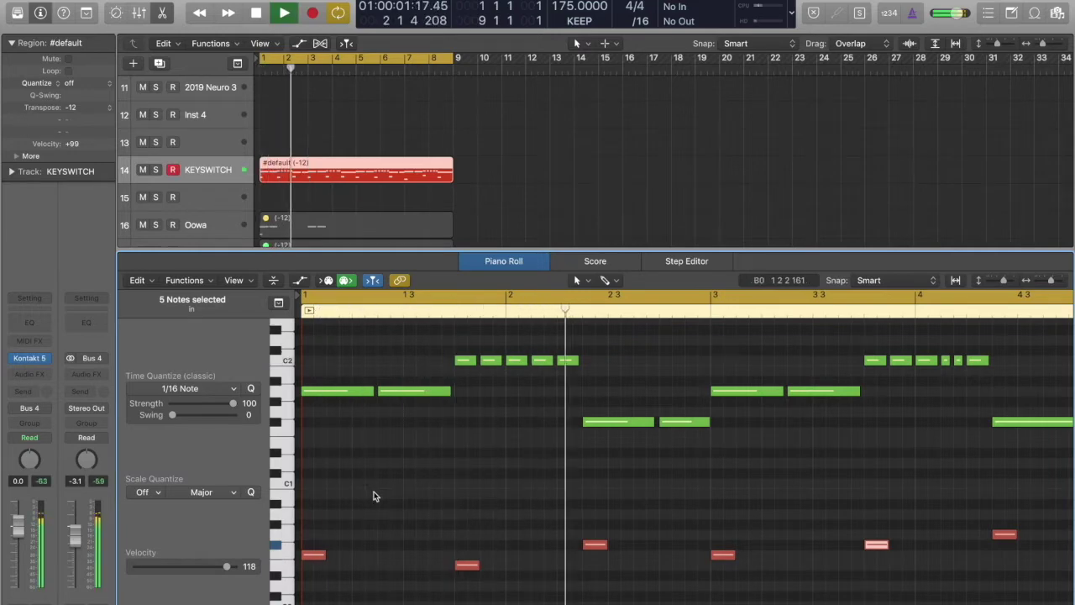
pyautogui.press('space')
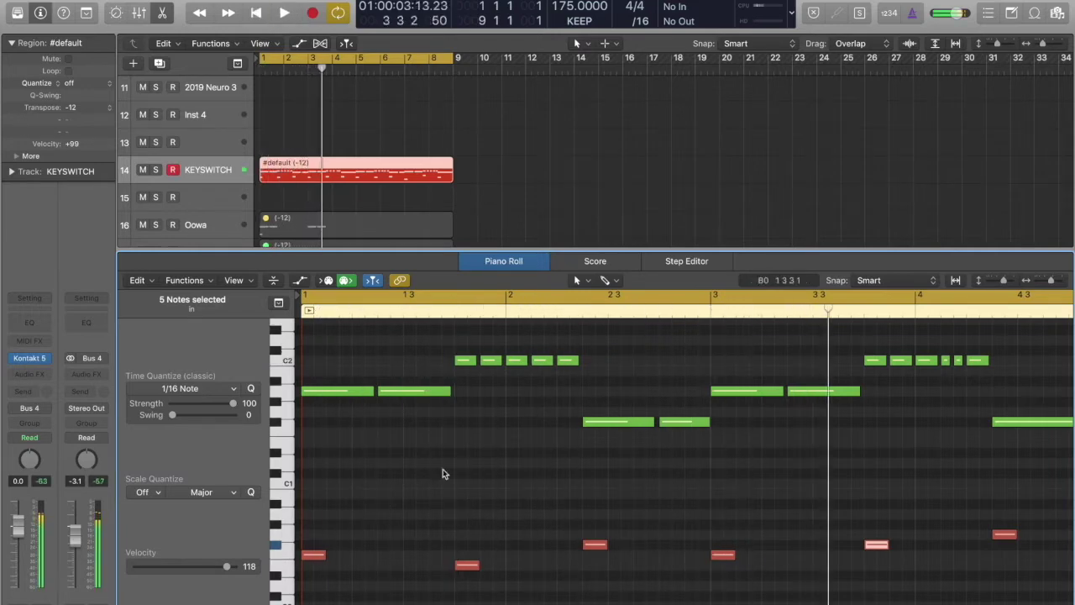
# Move the second keyswitch note, under the first C2 run, up to F#0 and play the pattern
pyautogui.click(466, 565)
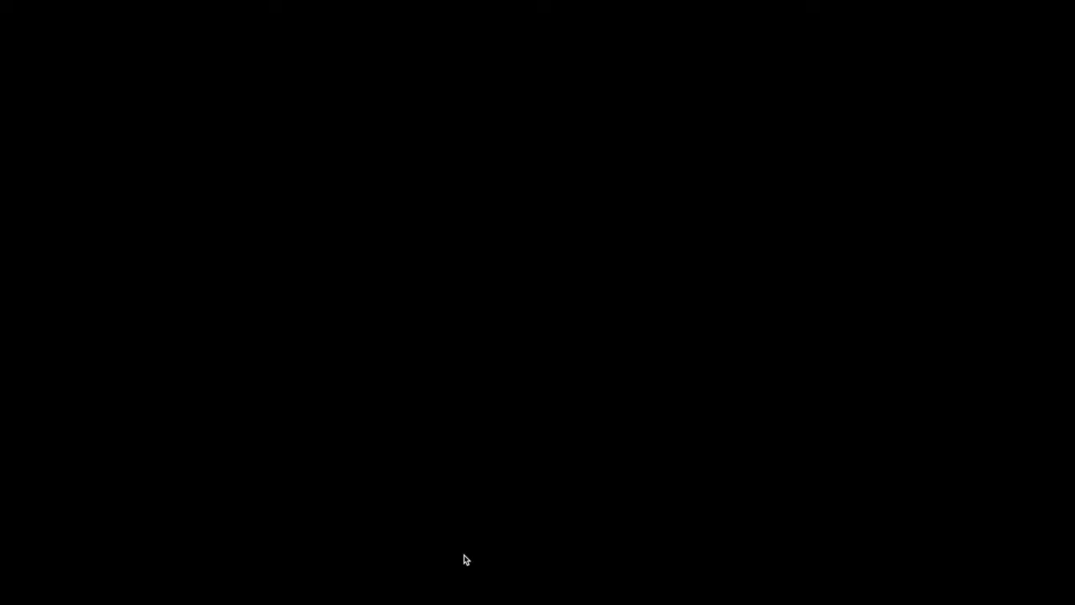
pyautogui.moveTo(466, 559); pyautogui.dragTo(463, 547)
pyautogui.press('space')
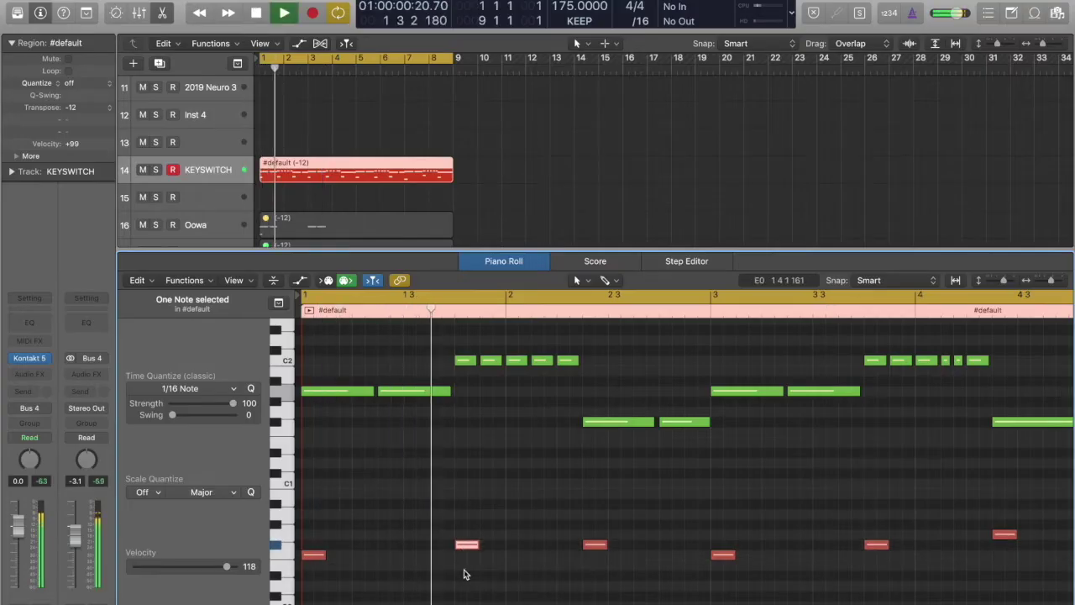
pyautogui.press('space')
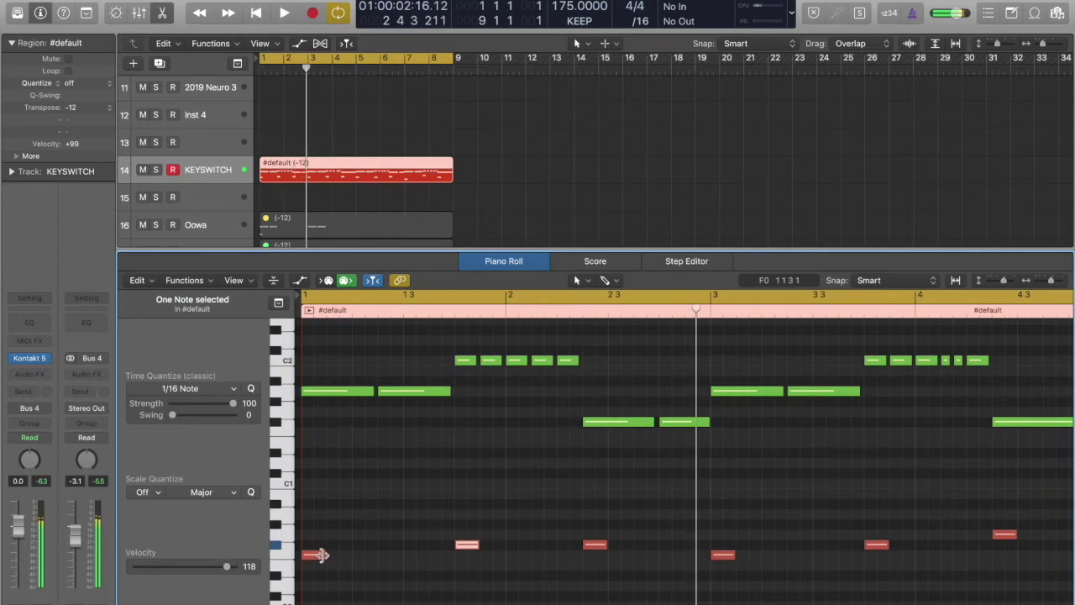
# Move the first keyswitch note at bar 1 up to F#0 and play the pattern
pyautogui.moveTo(312, 558); pyautogui.dragTo(338, 598)
pyautogui.press('space')
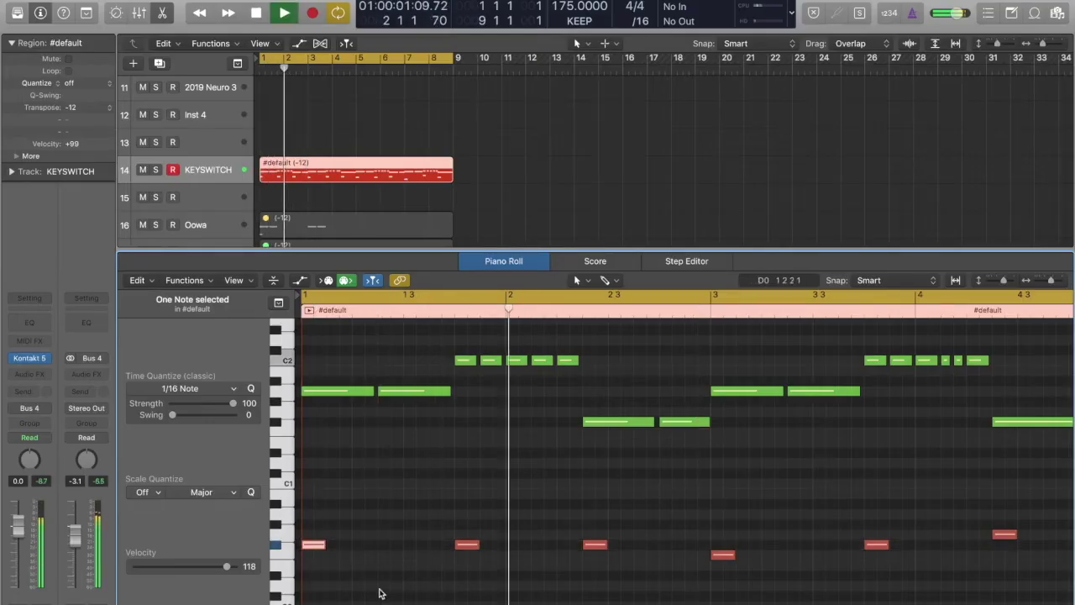
pyautogui.press('space')
# Move the second keyswitch note to F0, add F#0 and E0 keyswitch notes under the first C2 run, and play the pattern
pyautogui.moveTo(467, 553); pyautogui.dragTo(460, 573)
pyautogui.press('space')
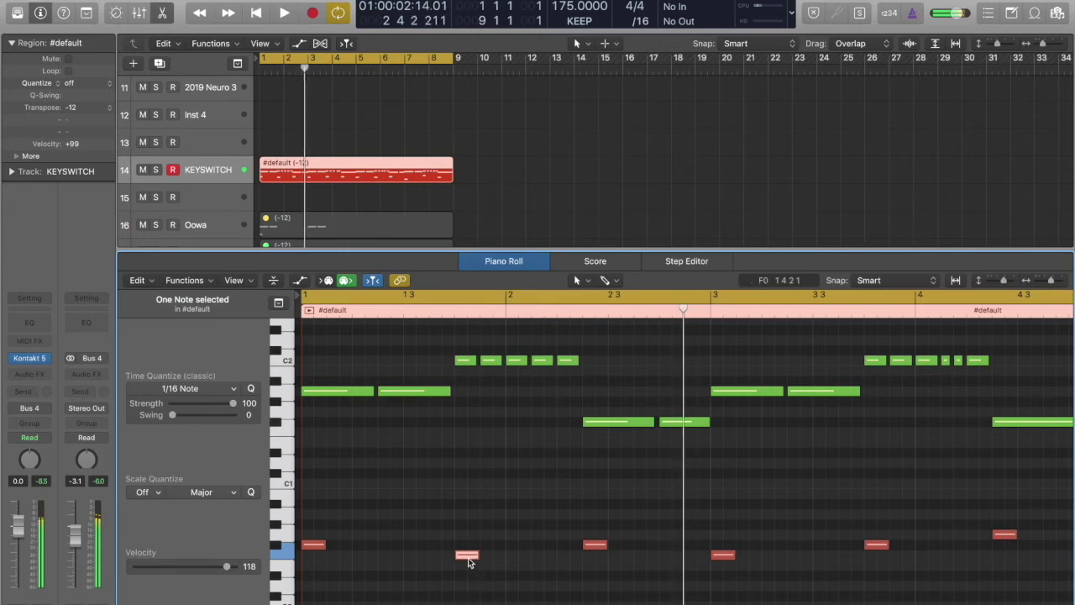
pyautogui.press('space')
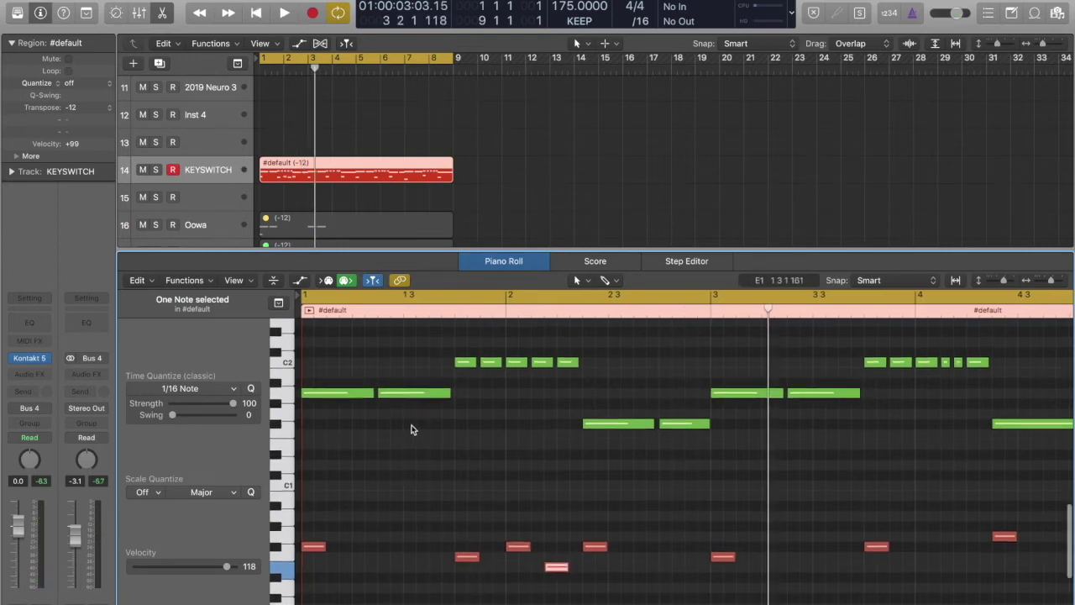
pyautogui.scroll(2, 412, 429)
pyautogui.scroll(2, 411, 430)
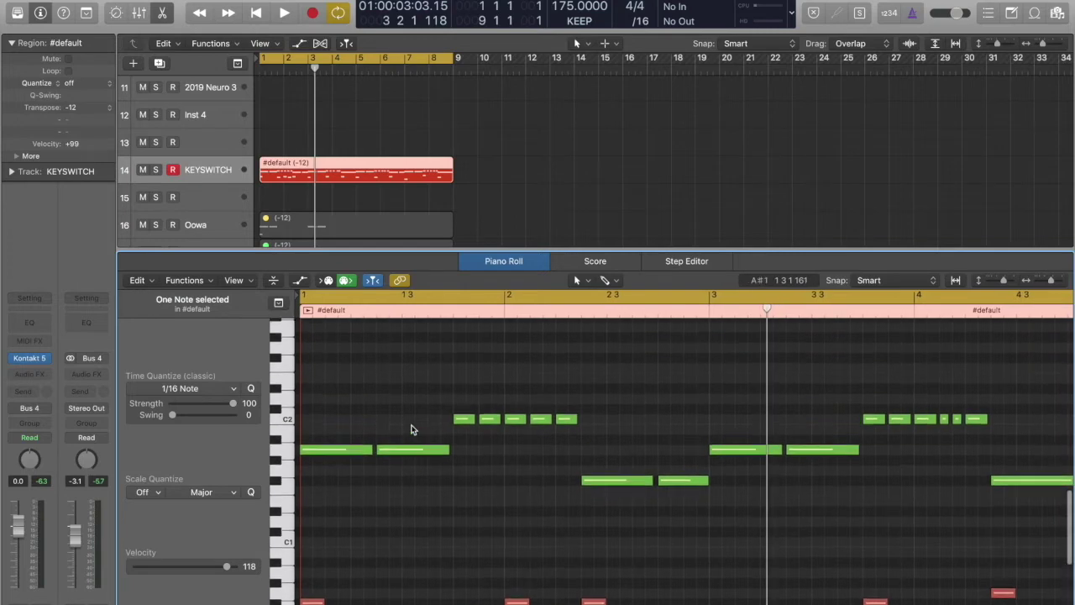
pyautogui.scroll(1, 412, 436)
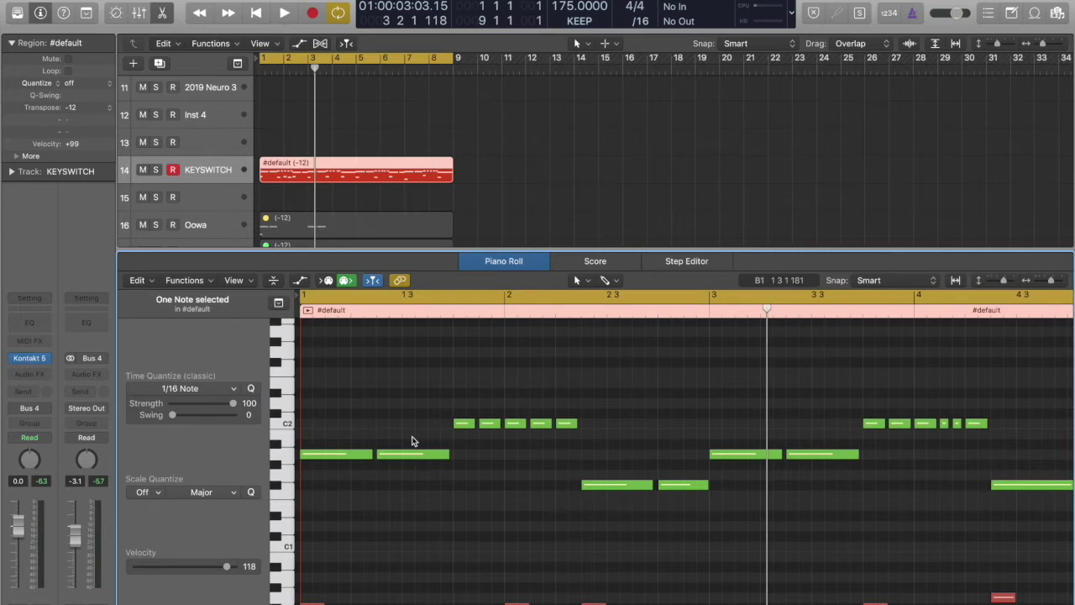
pyautogui.scroll(-4, 425, 412)
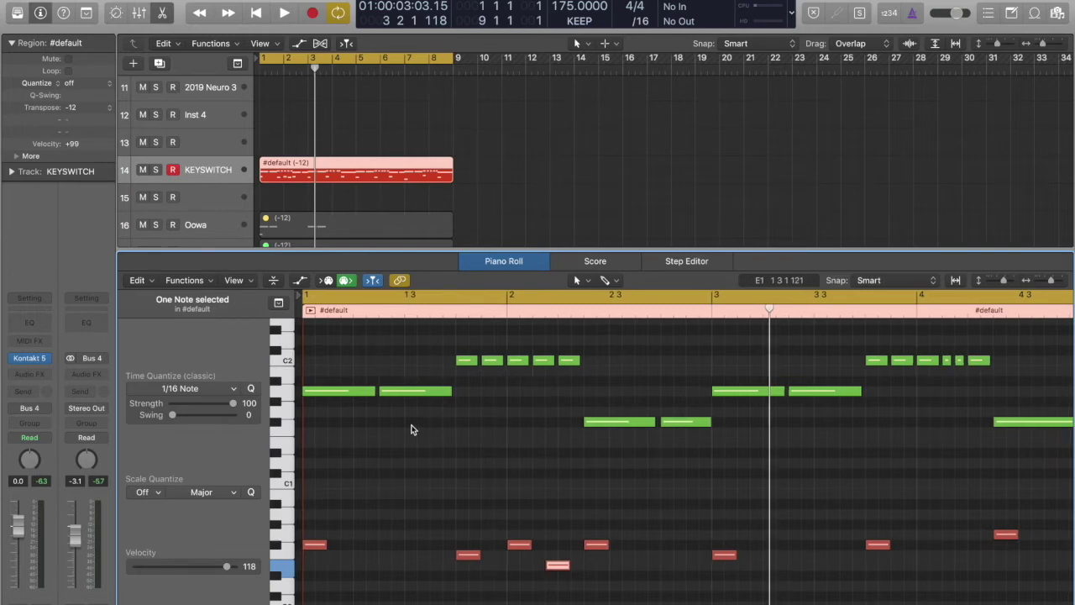
pyautogui.scroll(2, 412, 430)
pyautogui.scroll(2, 412, 430)
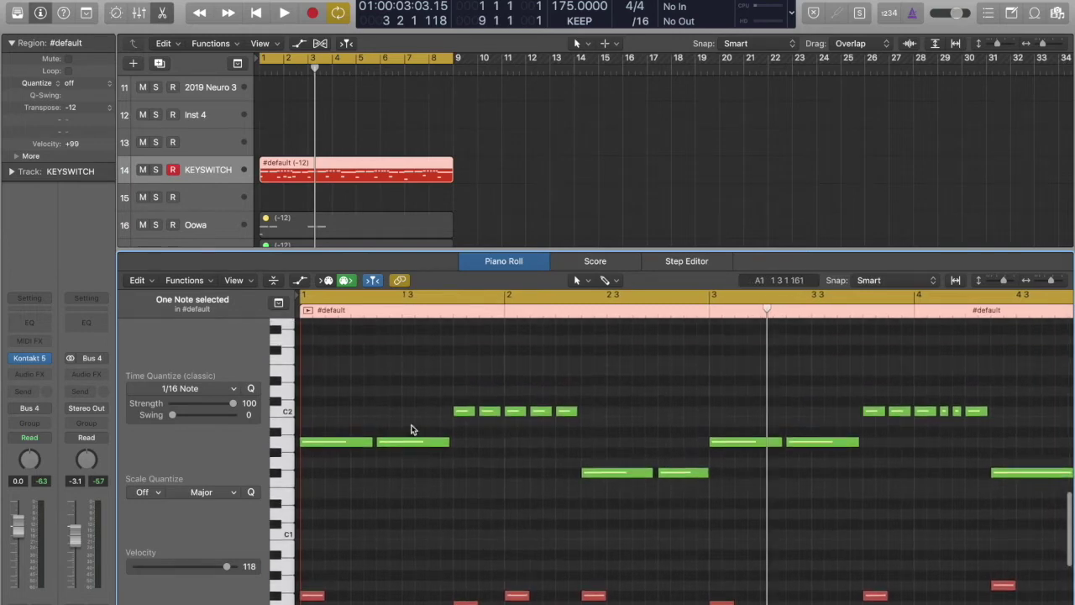
pyautogui.scroll(1, 411, 441)
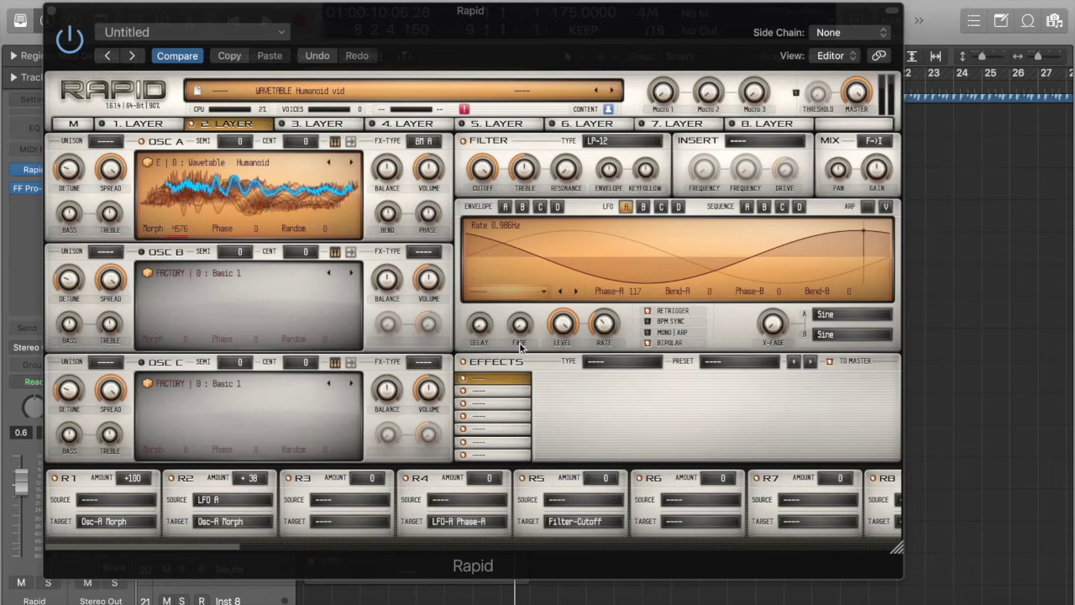
# In the Rapid synth, set LFO A's Phase-A to 0 and then to 101
pyautogui.moveTo(634, 291); pyautogui.dragTo(642, 291)
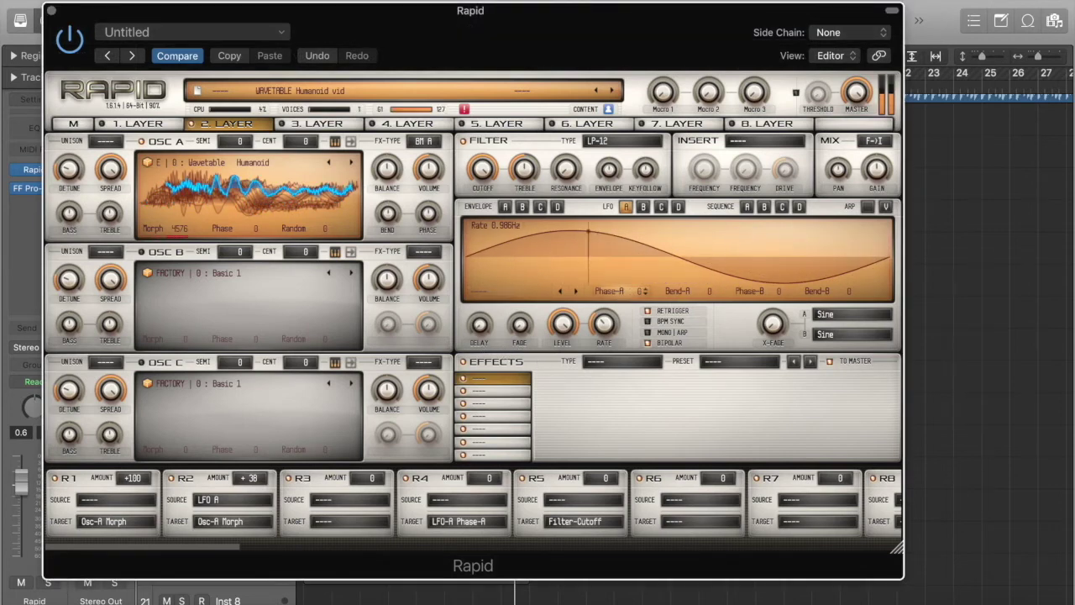
pyautogui.moveTo(638, 290); pyautogui.dragTo(638, 277)
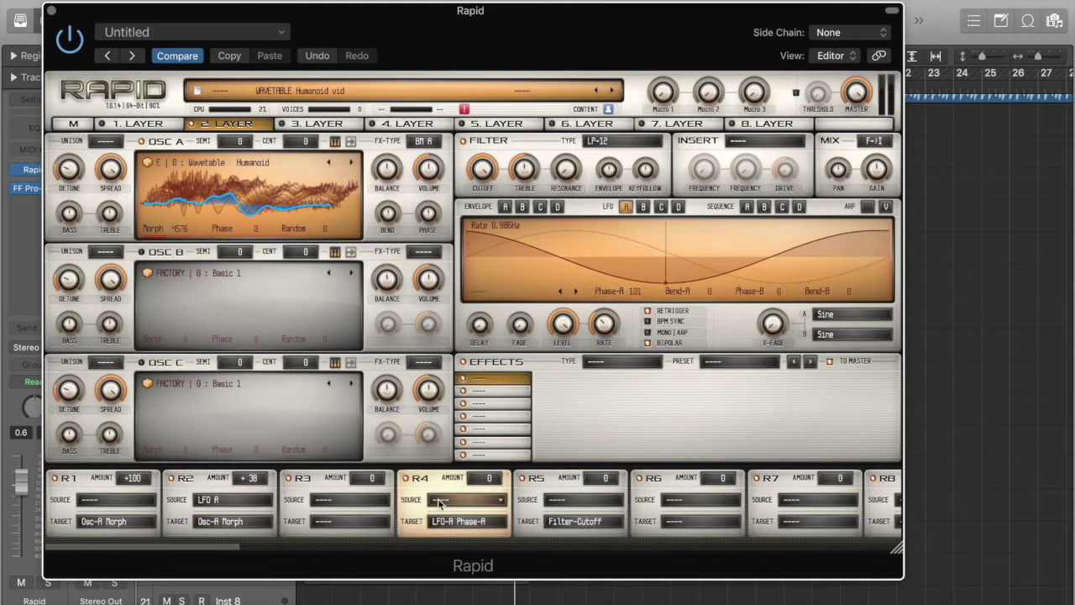
pyautogui.click(461, 499)
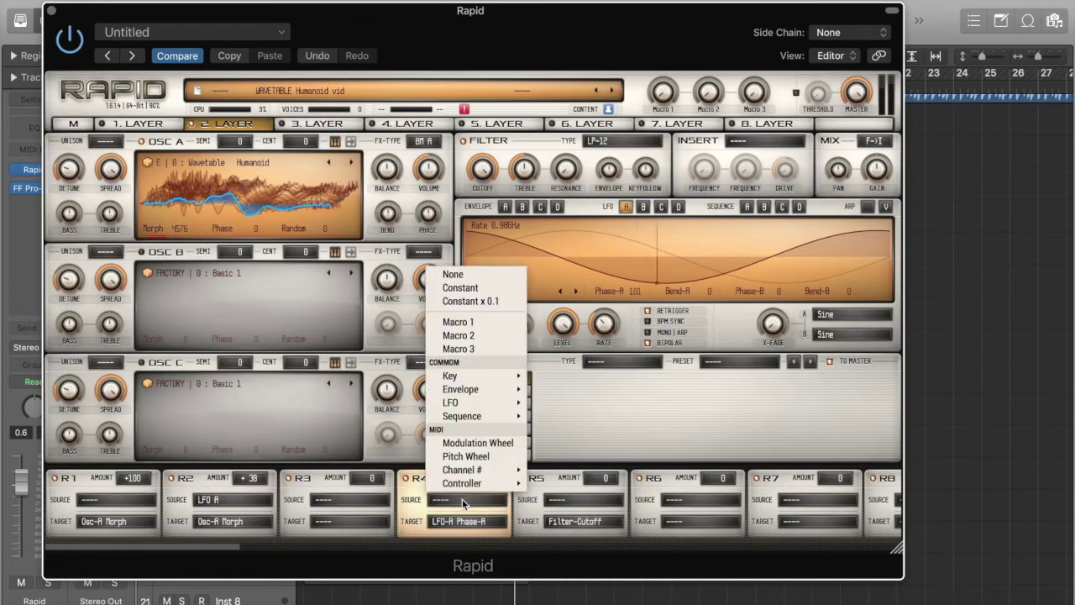
pyautogui.moveTo(463, 485)
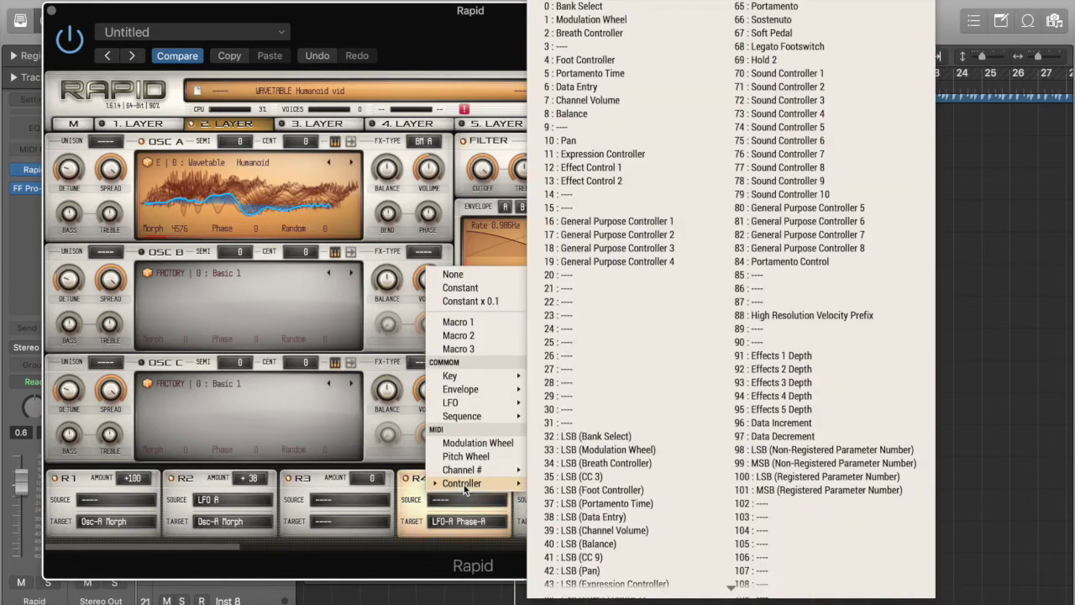
pyautogui.click(415, 501)
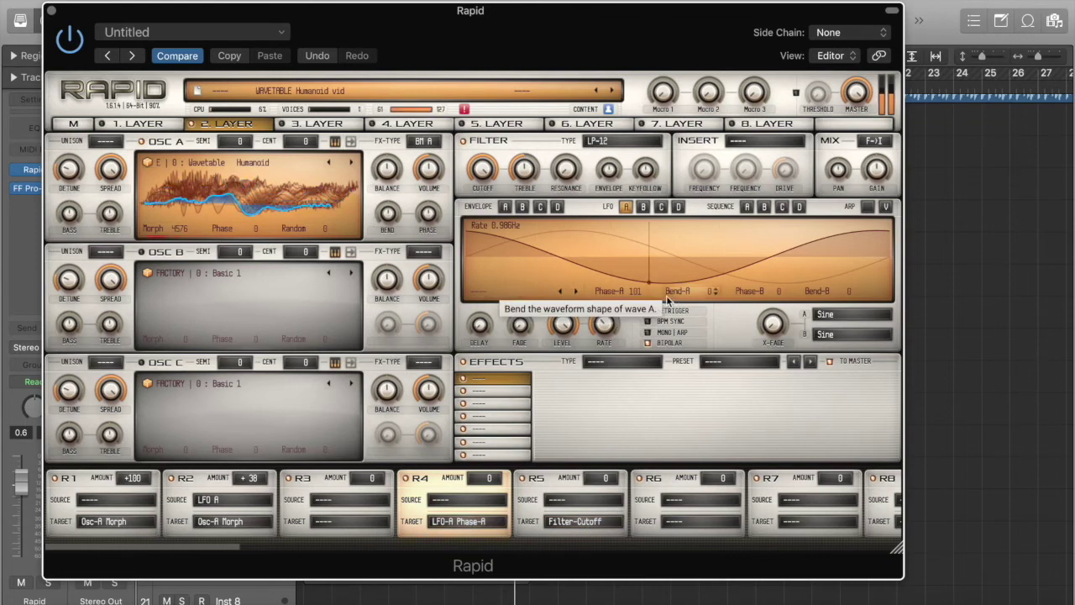
# Reset LFO A's Phase-A to 0 in the Rapid synth and then raise it again
pyautogui.doubleClick(619, 292)
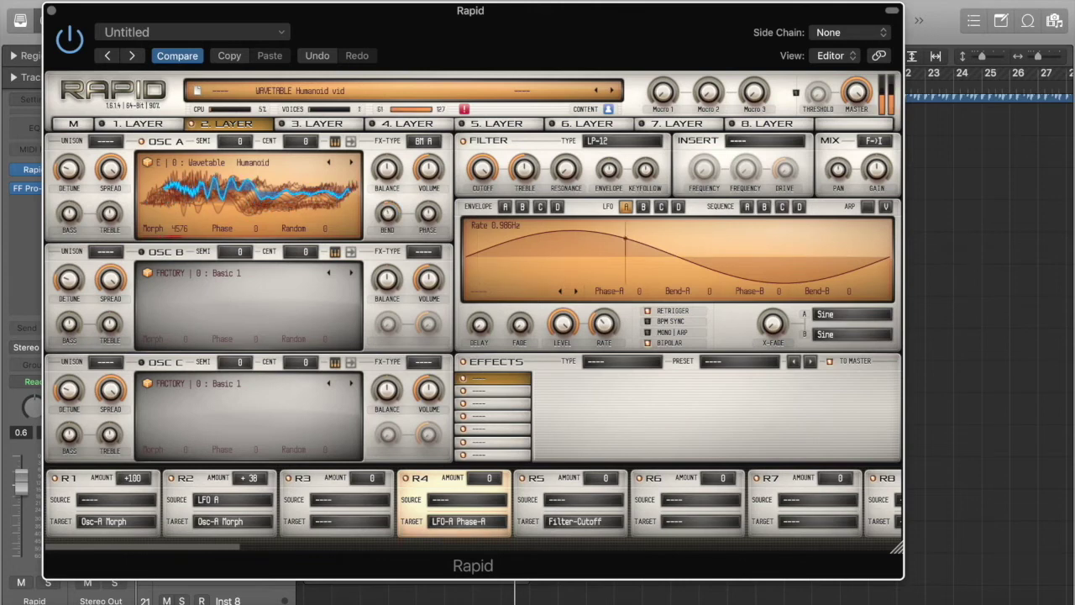
pyautogui.moveTo(636, 299); pyautogui.dragTo(636, 256)
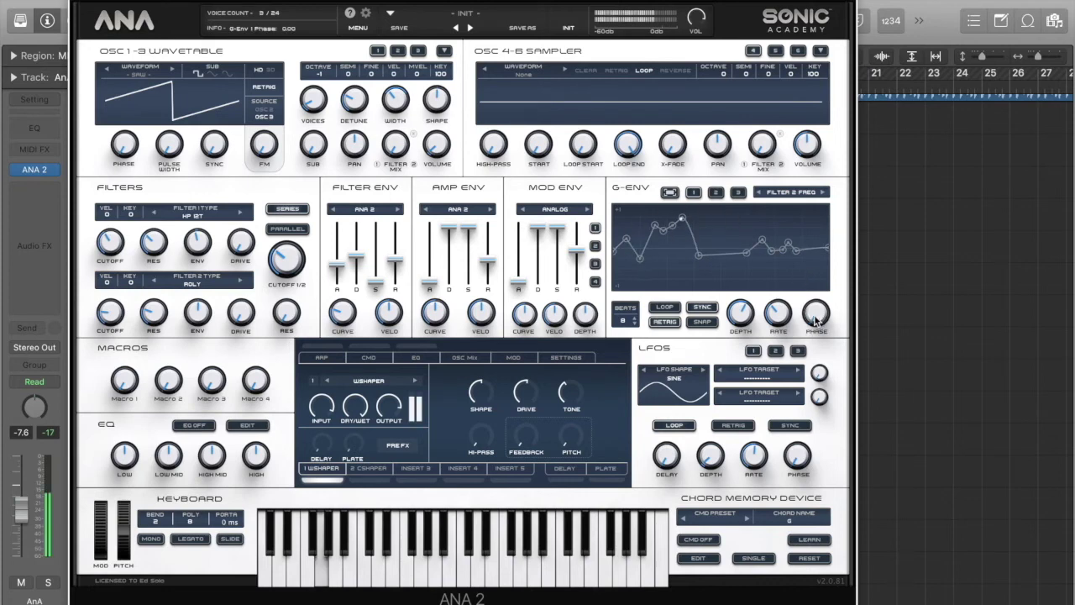
# In ANA 2, raise the G-Env 1 Phase to about 70.58° and then further
pyautogui.moveTo(816, 319); pyautogui.dragTo(795, 247)
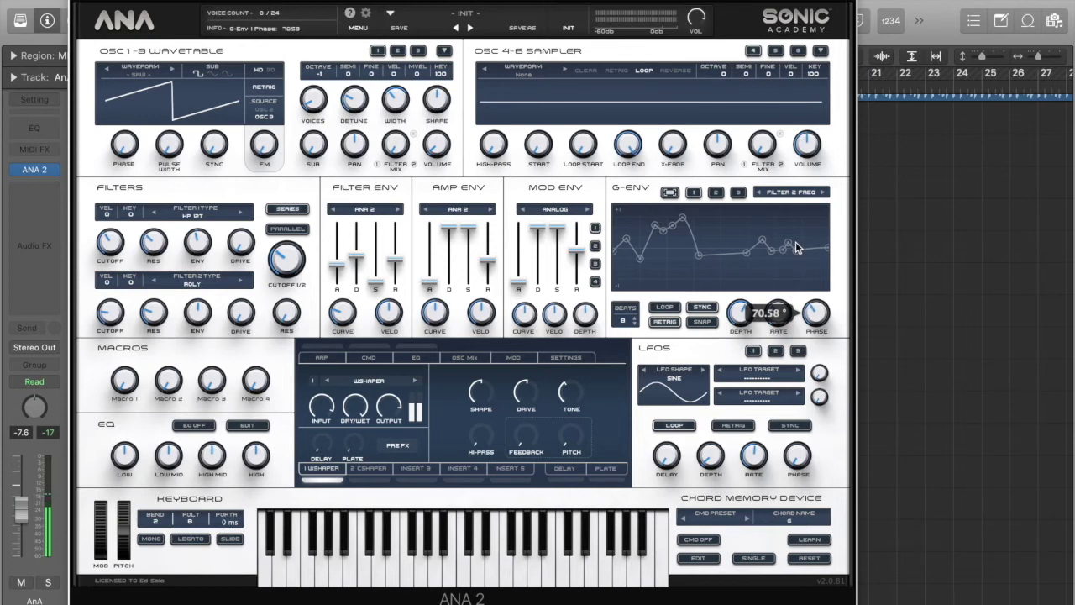
pyautogui.moveTo(795, 246); pyautogui.dragTo(793, 211)
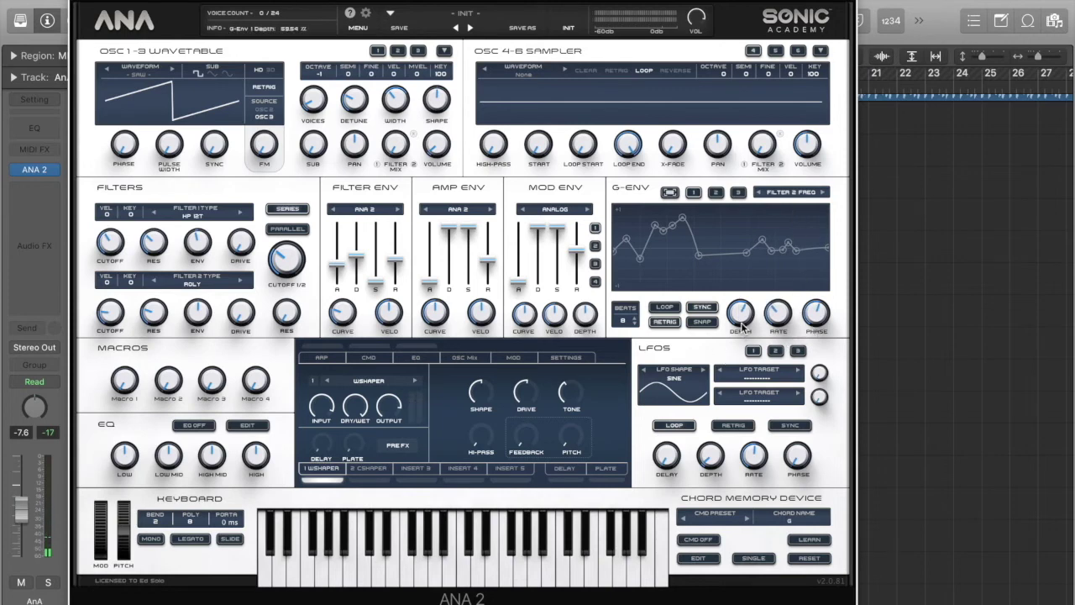
# Check which modulation sources the mod matrix offers for LFO 1 Phase, then close the matrix without assigning one
pyautogui.click(514, 358)
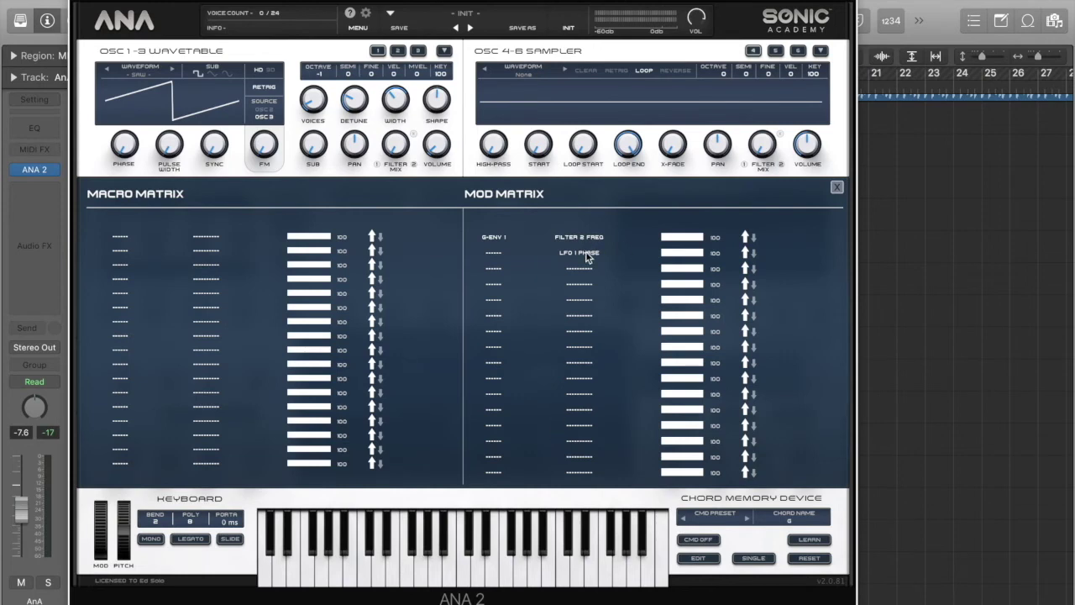
pyautogui.click(494, 254)
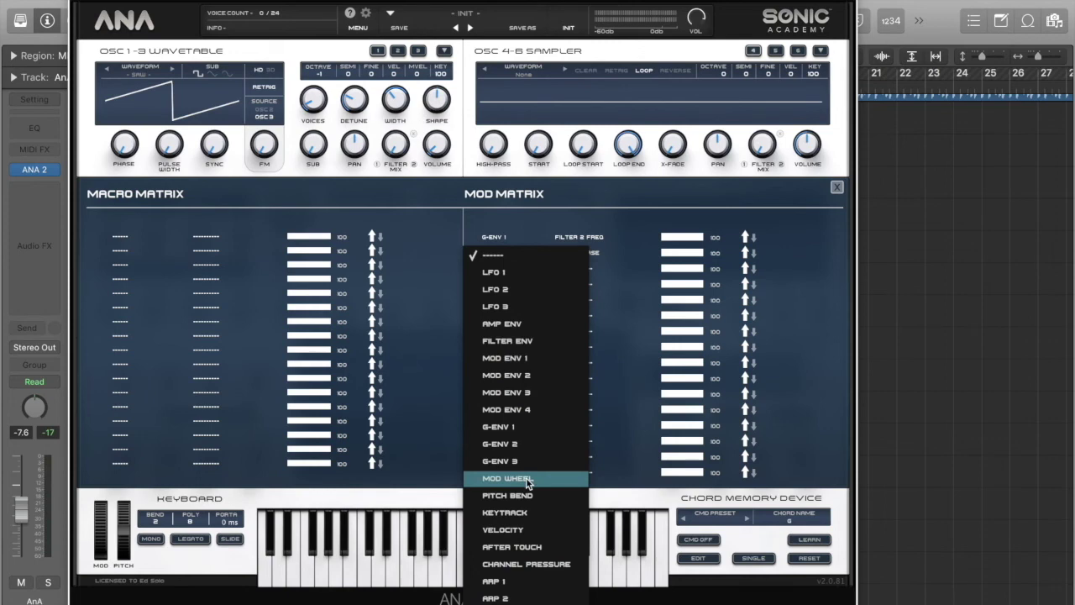
pyautogui.click(627, 215)
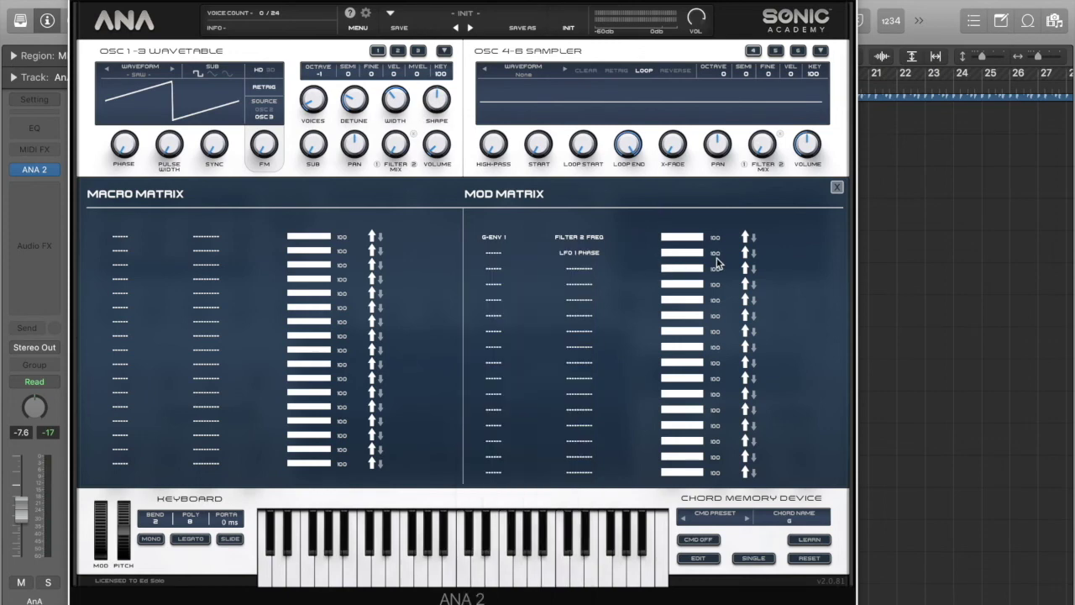
pyautogui.click(838, 189)
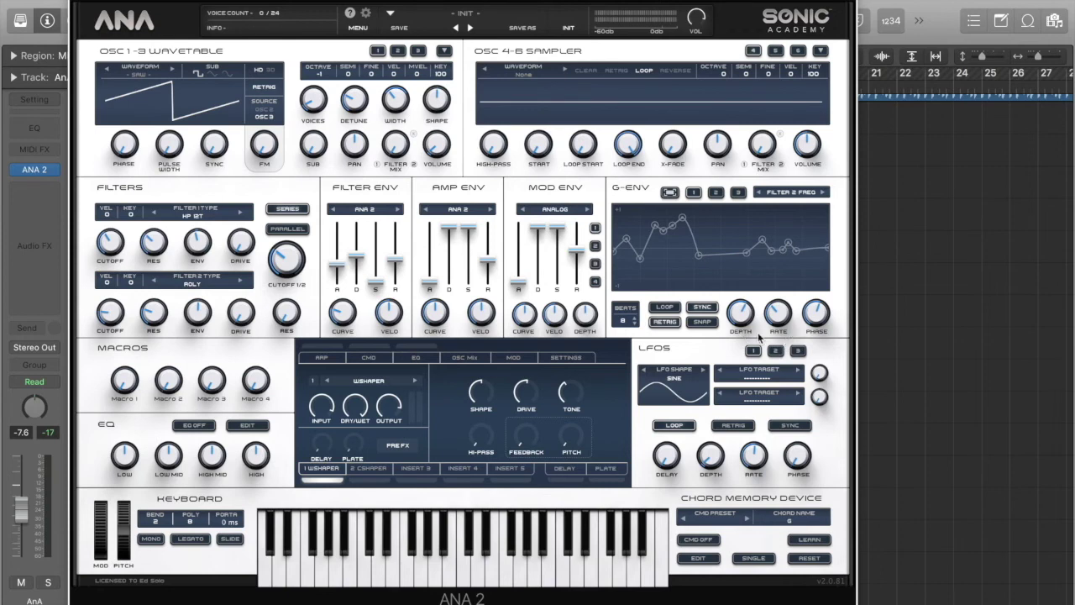
# Lower the G-Env 1 Phase to about 48.02° and then readjust it
pyautogui.moveTo(818, 316); pyautogui.dragTo(820, 374)
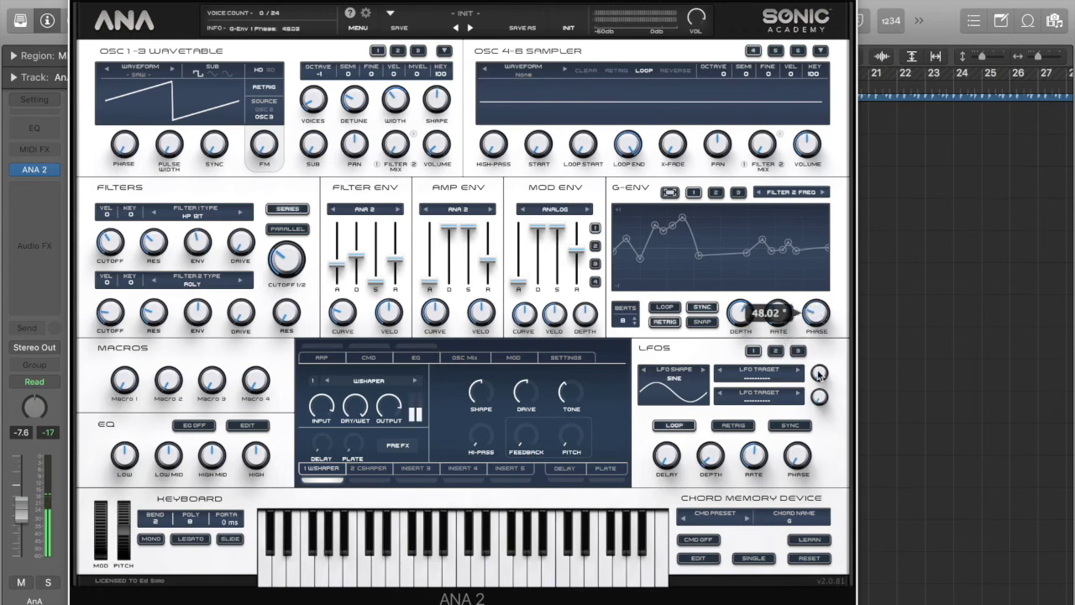
pyautogui.moveTo(821, 374)
pyautogui.mouseDown()
pyautogui.moveTo(820, 429)
pyautogui.moveTo(806, 370)
pyautogui.mouseUp()
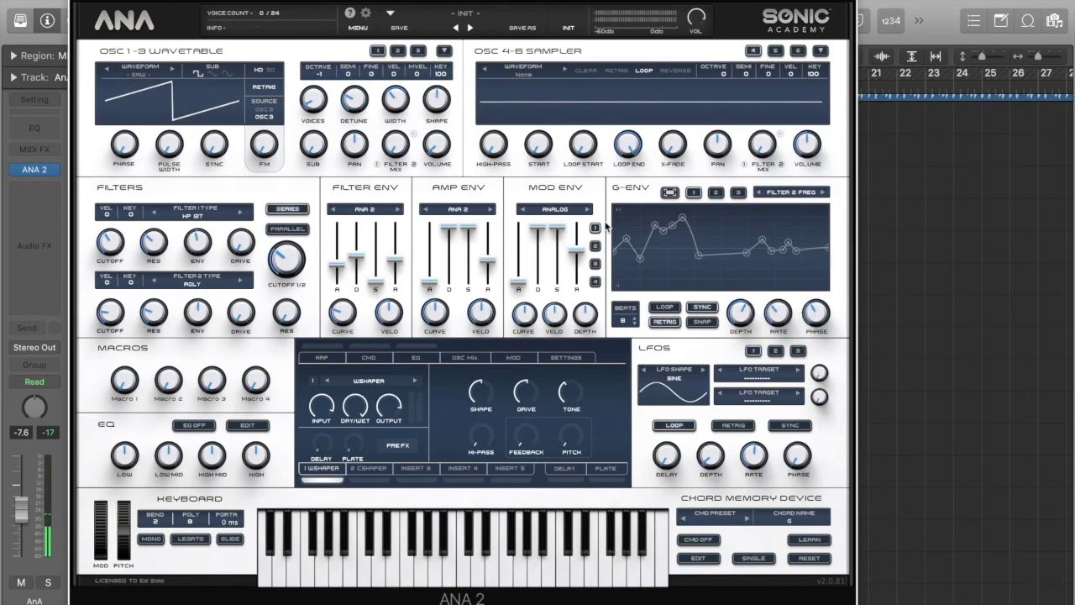